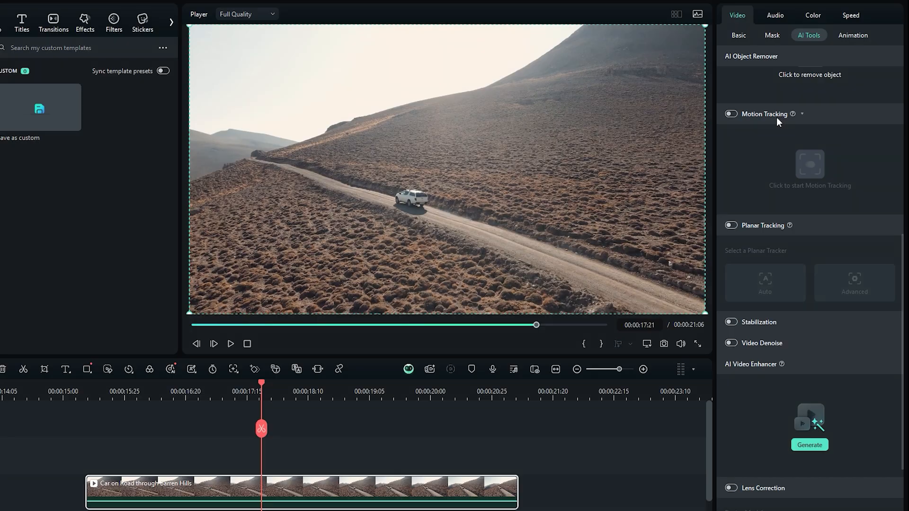
# Enable Motion Tracking on the car clip and, at the clip's start, move and shrink the tracking box around the car
pyautogui.click(732, 114)
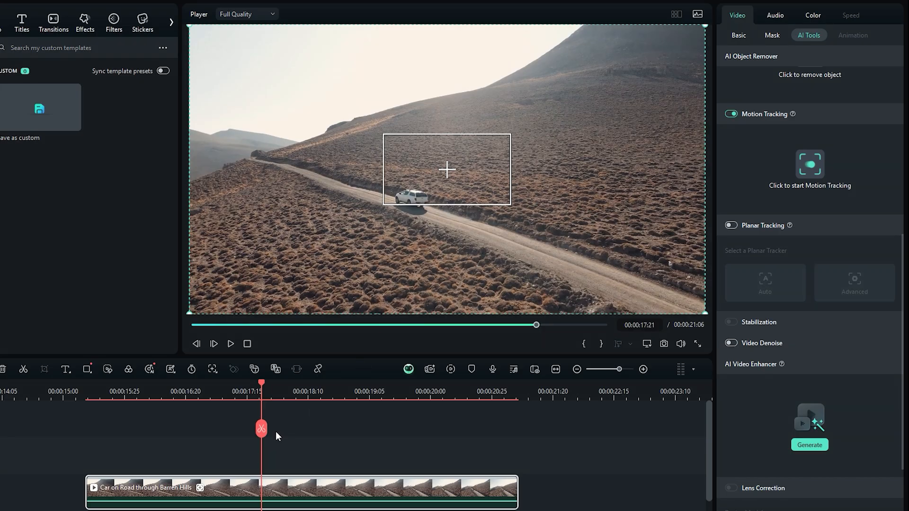
pyautogui.moveTo(263, 433); pyautogui.dragTo(88, 433)
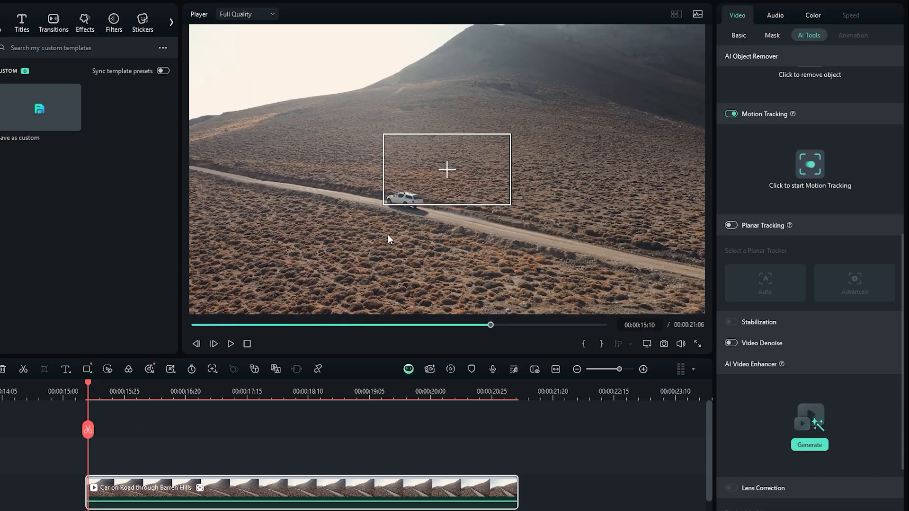
pyautogui.moveTo(447, 169); pyautogui.dragTo(405, 198)
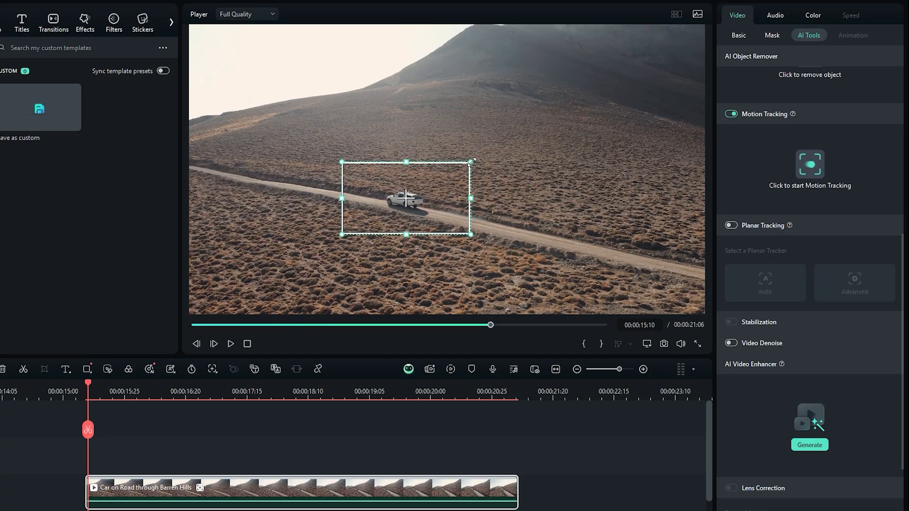
pyautogui.moveTo(471, 161); pyautogui.dragTo(404, 198)
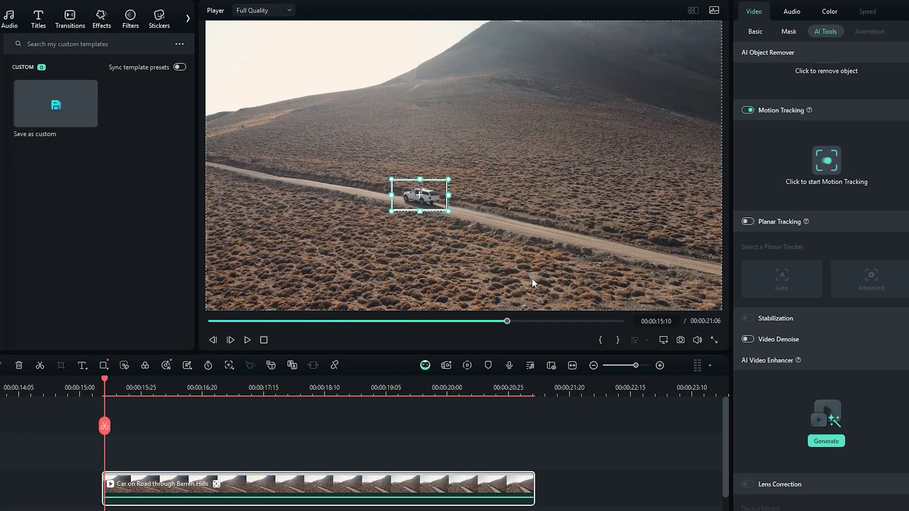
# Tighten the tracking box around the car at 75% preview zoom, and set the preview zoom back to Fit
pyautogui.click(663, 340)
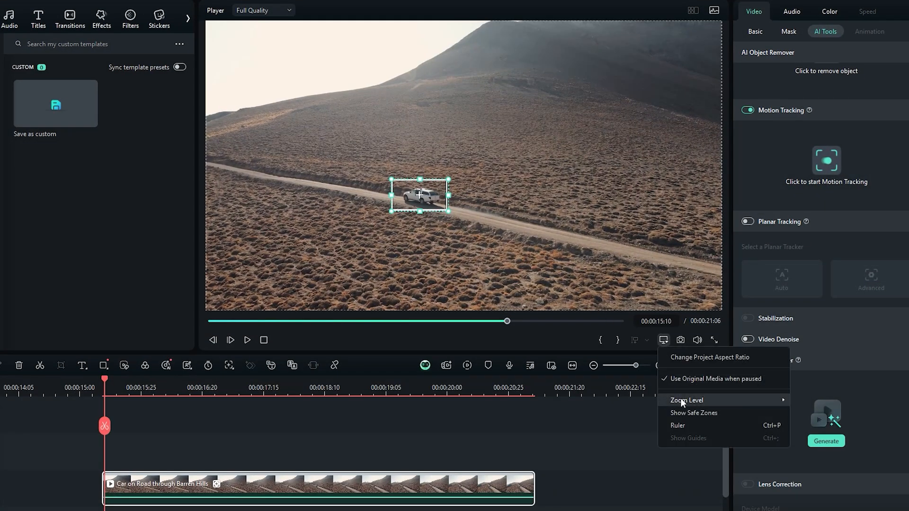
pyautogui.moveTo(682, 400)
pyautogui.click(820, 453)
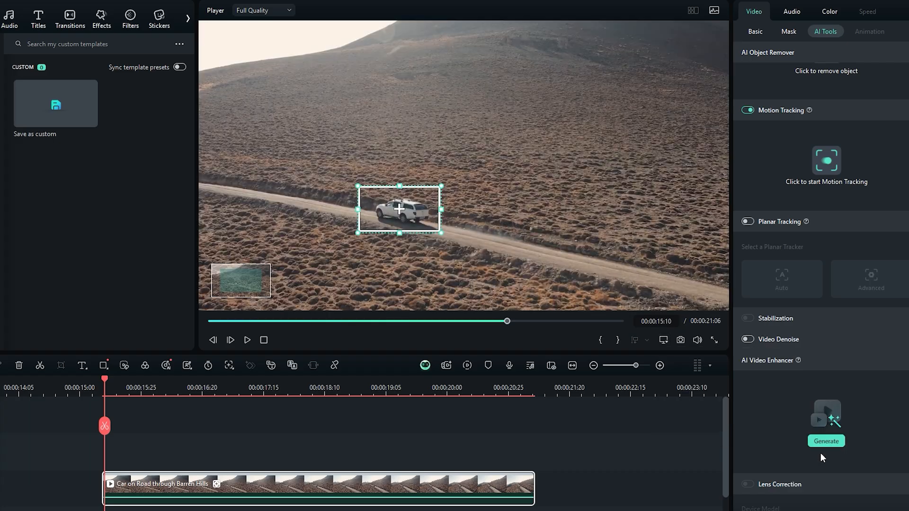
pyautogui.moveTo(445, 189); pyautogui.dragTo(435, 189)
pyautogui.click(663, 340)
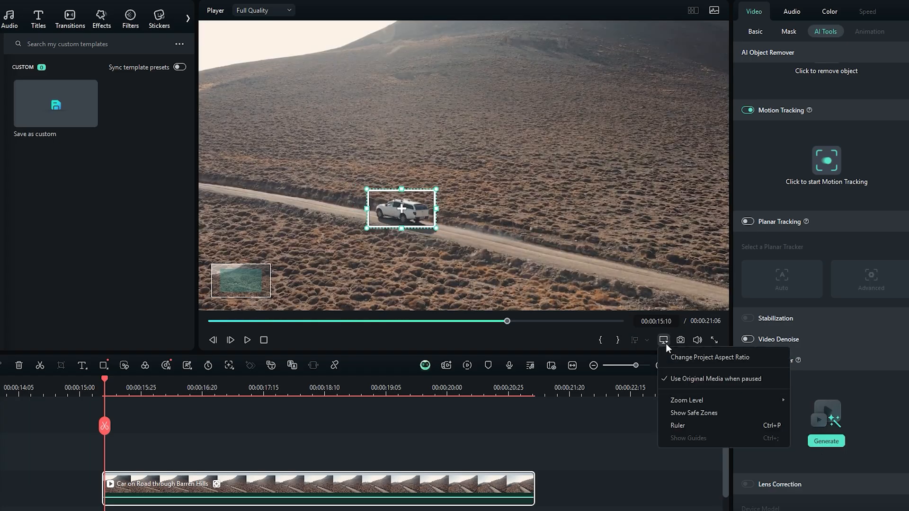
pyautogui.moveTo(684, 399)
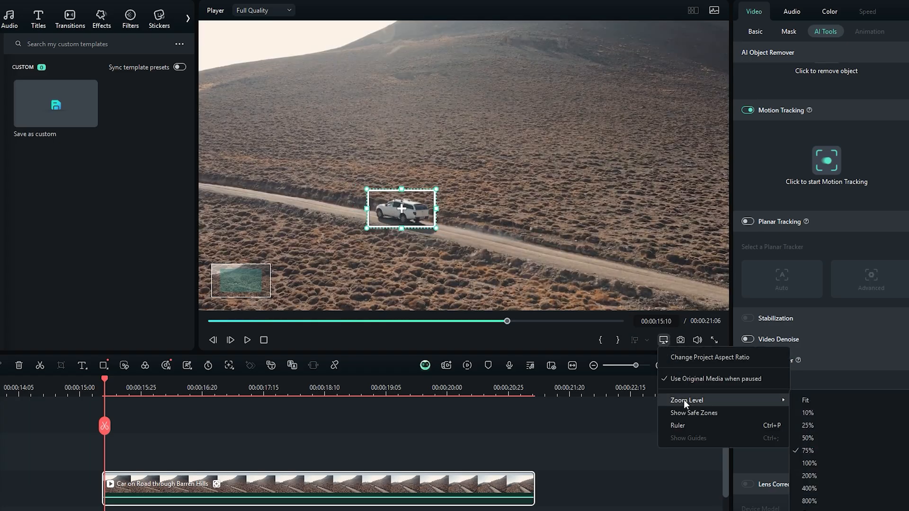
pyautogui.click(807, 402)
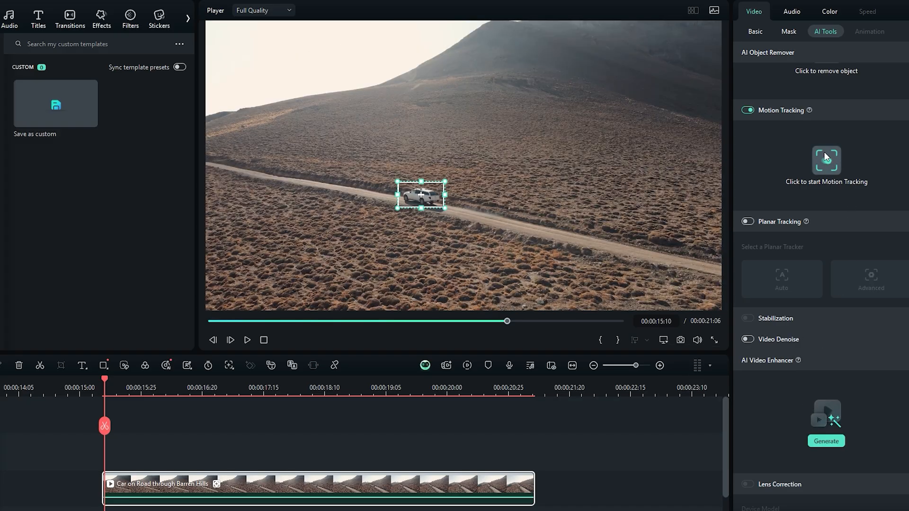
# Run the motion tracking analysis on the car and play back the clip to review how the box follows it
pyautogui.click(828, 163)
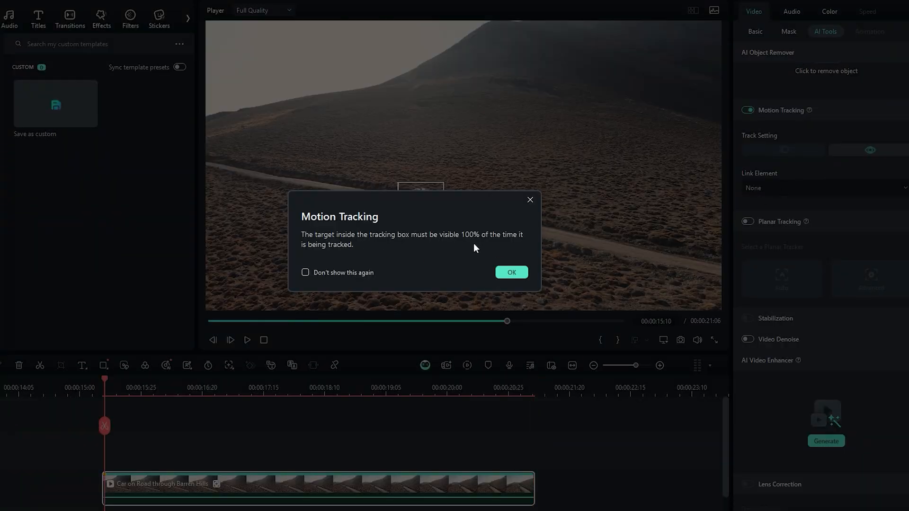
pyautogui.click(511, 272)
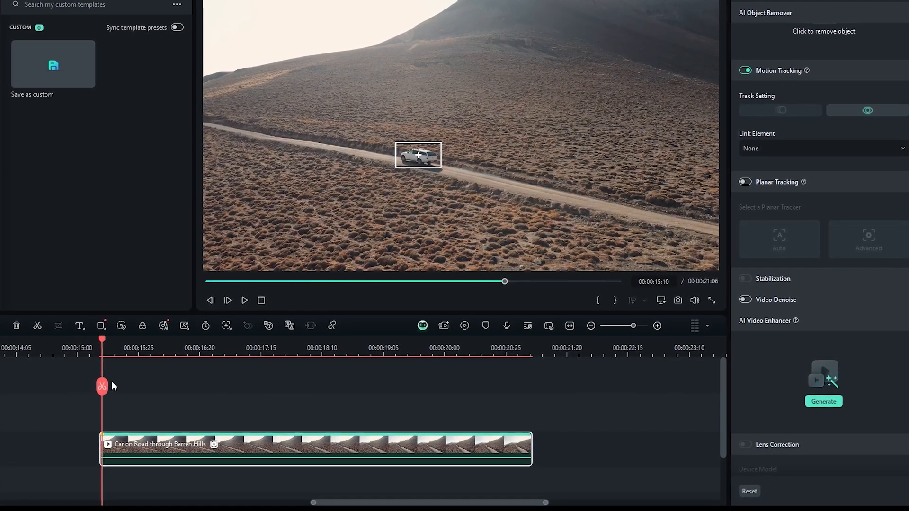
pyautogui.click(100, 389)
pyautogui.press('space')
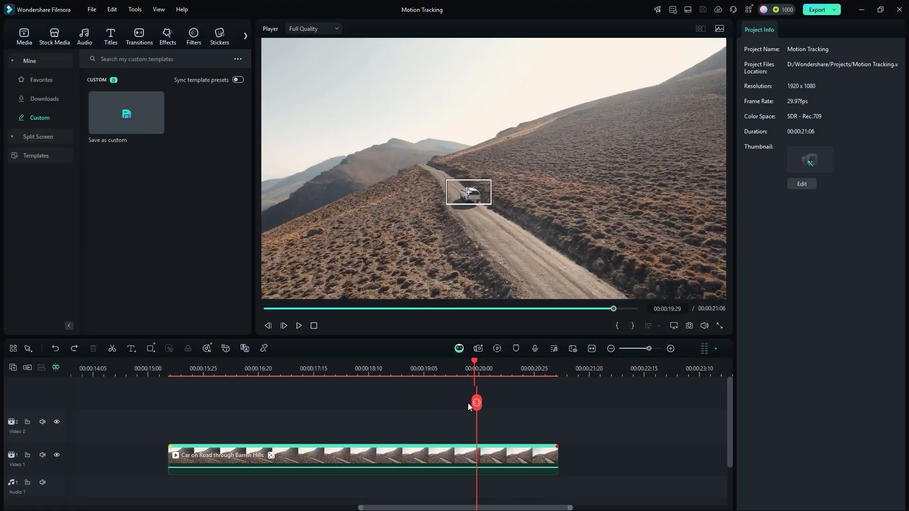
pyautogui.moveTo(467, 403); pyautogui.dragTo(356, 403)
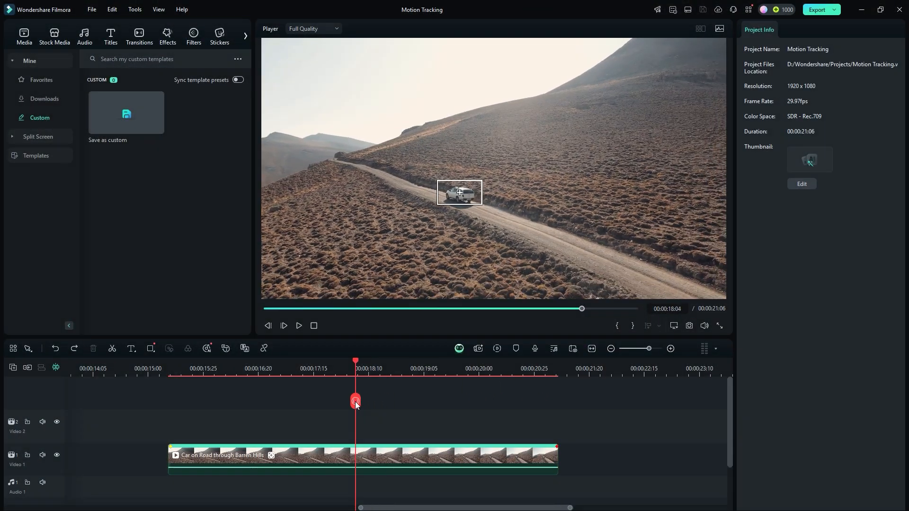
# Hide and reshow the car clip's tracking box, and try to turn off Motion Tracking but decline clearing its data
pyautogui.click(356, 457)
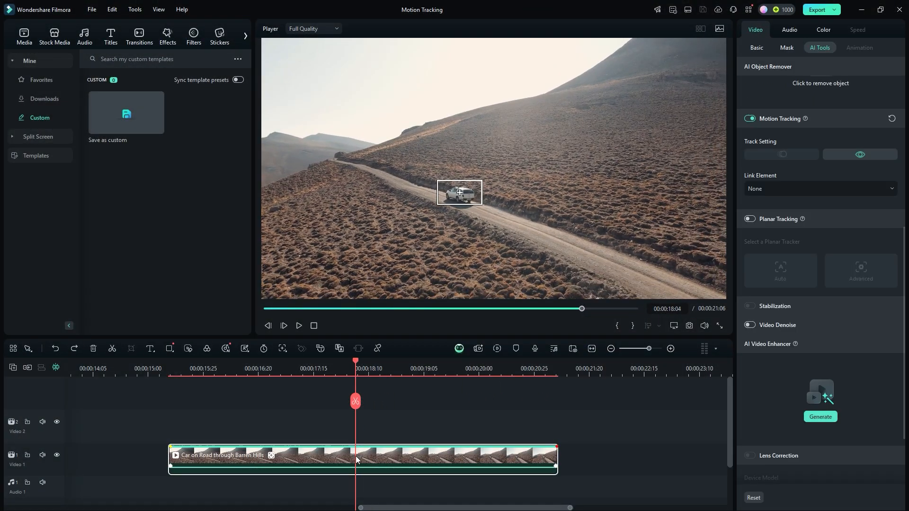
pyautogui.click(859, 154)
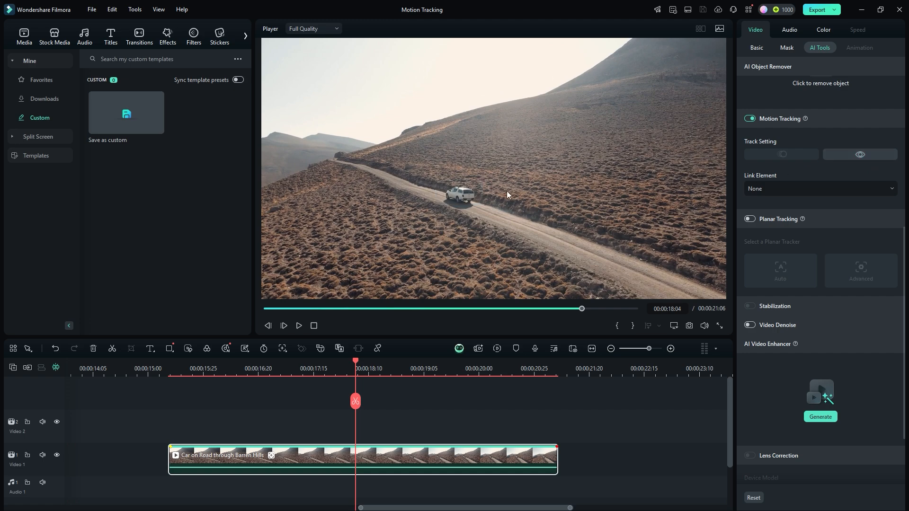
pyautogui.click(847, 155)
pyautogui.click(751, 120)
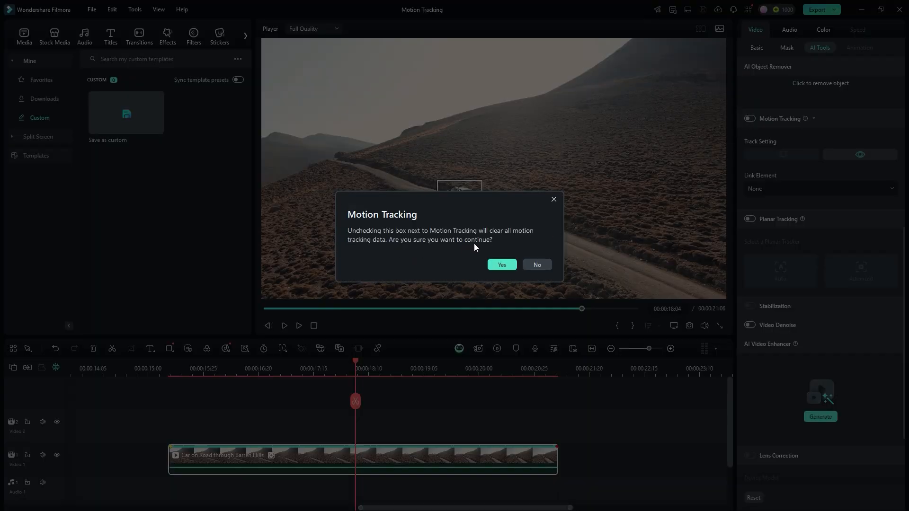
pyautogui.click(537, 265)
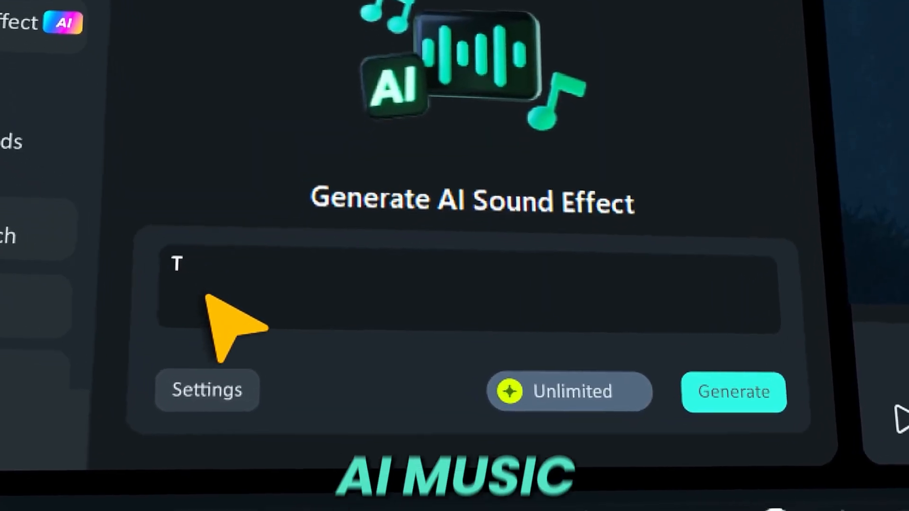
pyautogui.write('hunderstorm with l')
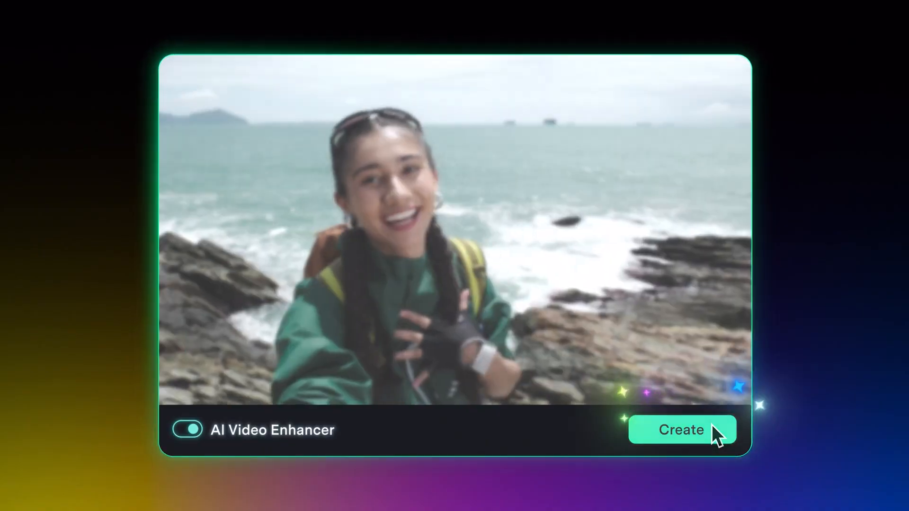
pyautogui.click(711, 424)
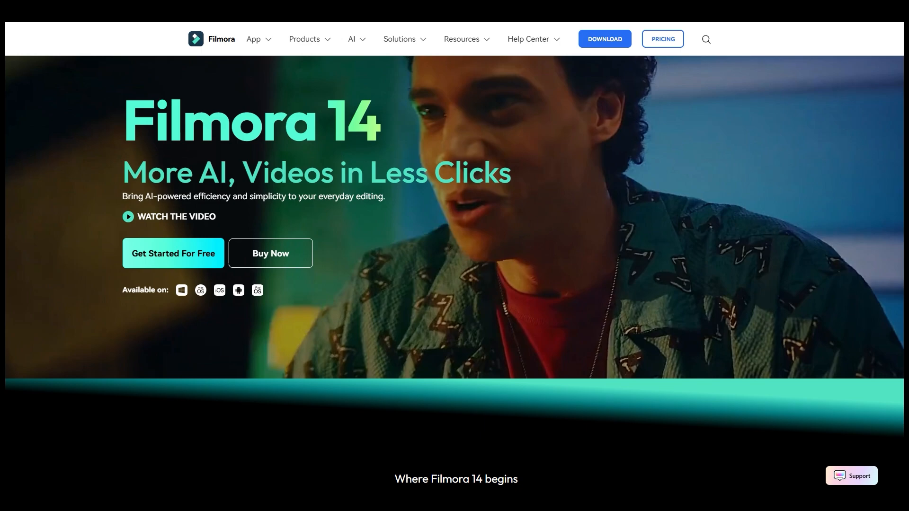
pyautogui.scroll(-3, 454, 273)
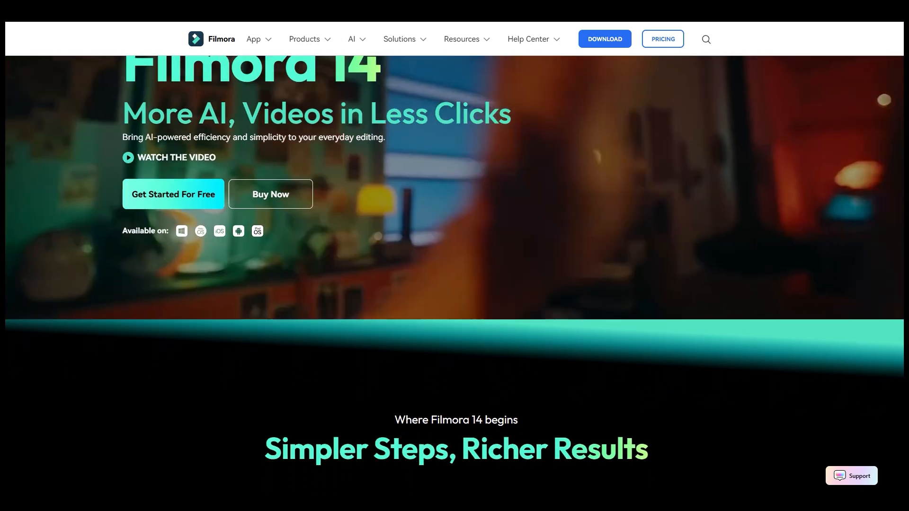
pyautogui.scroll(-4, 455, 273)
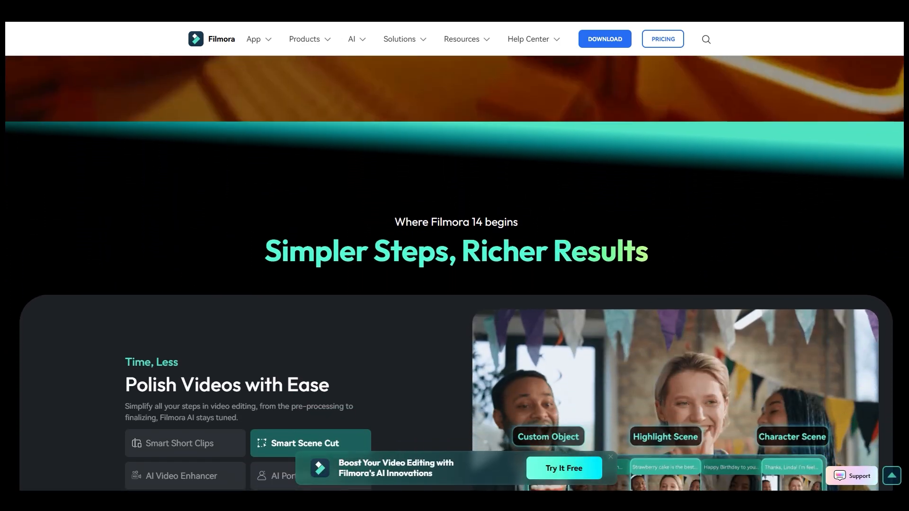
pyautogui.scroll(-5, 454, 273)
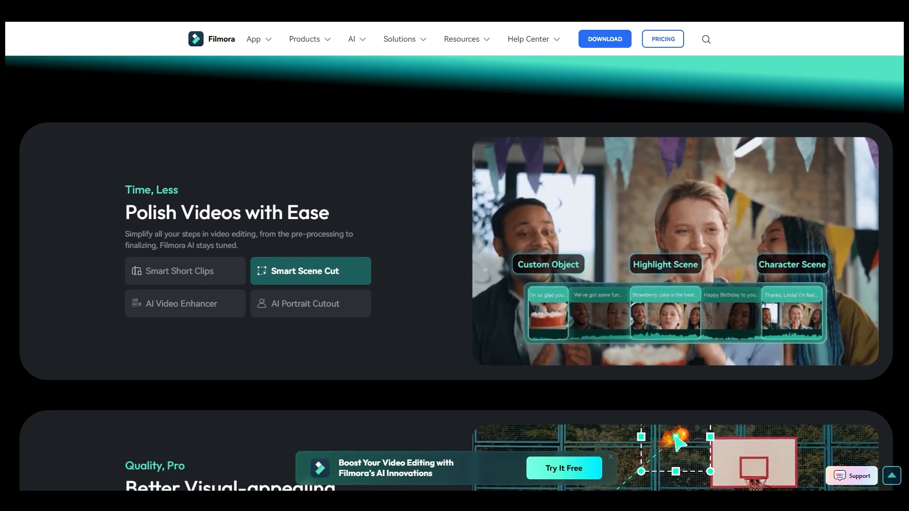
pyautogui.scroll(-3, 455, 273)
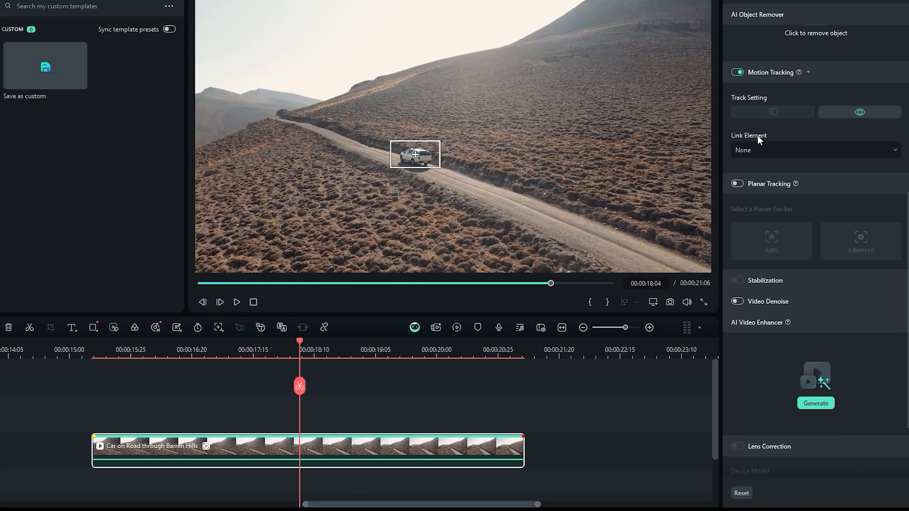
pyautogui.click(876, 151)
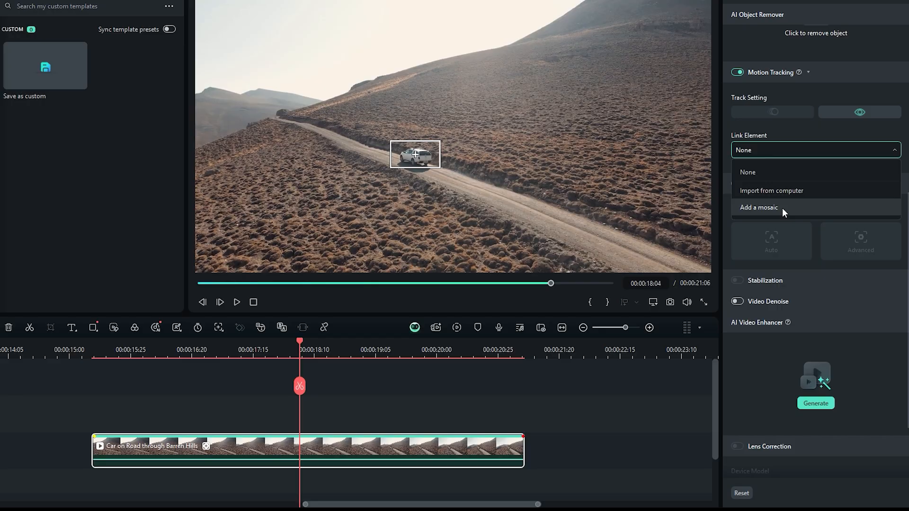
pyautogui.click(727, 154)
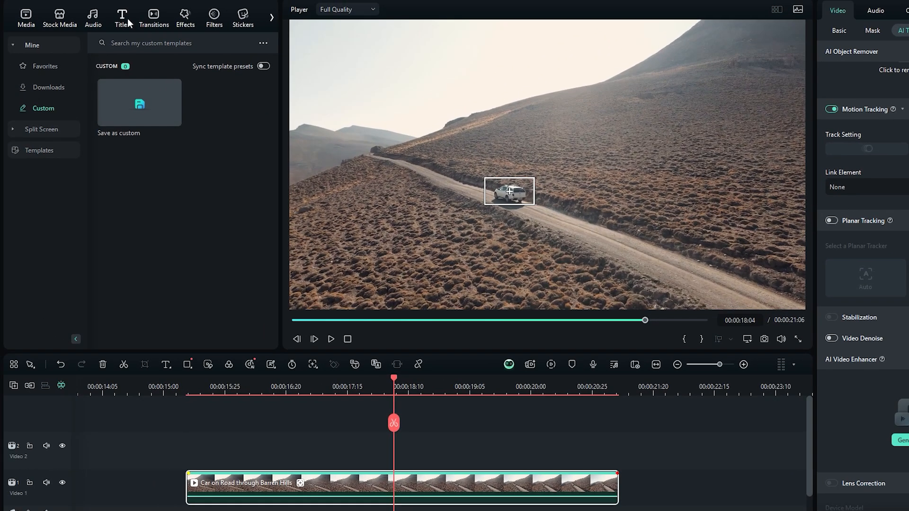
# Place the callout template Classic Color Callout Title 05 on Video 2 above the car clip and extend it to the clip's end
pyautogui.click(124, 18)
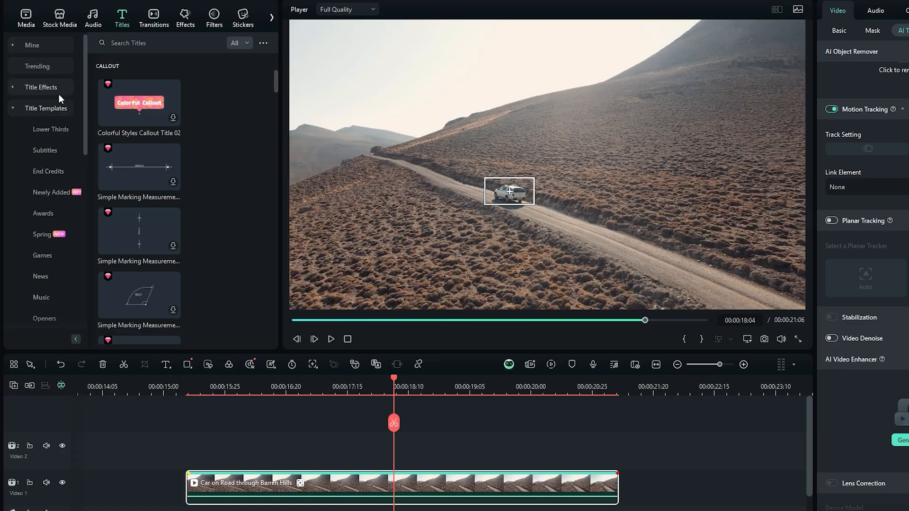
pyautogui.scroll(-5, 56, 166)
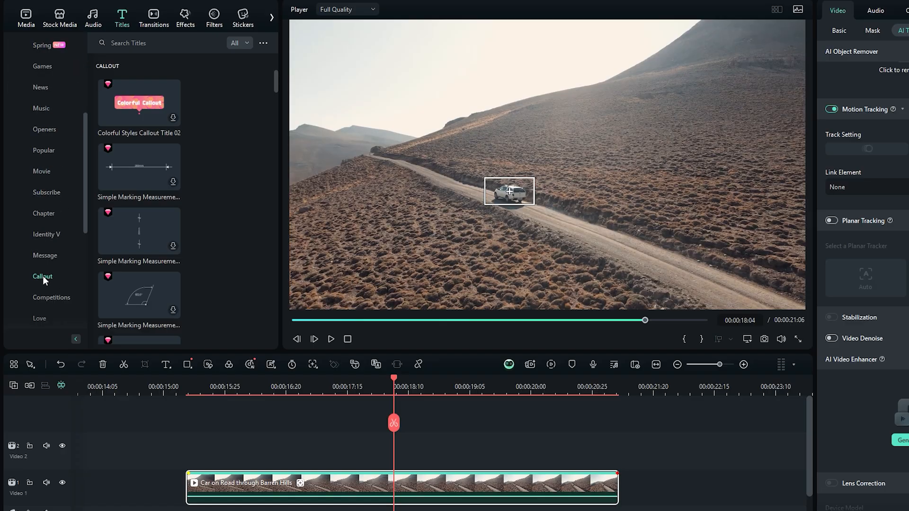
pyautogui.moveTo(274, 83); pyautogui.dragTo(269, 150)
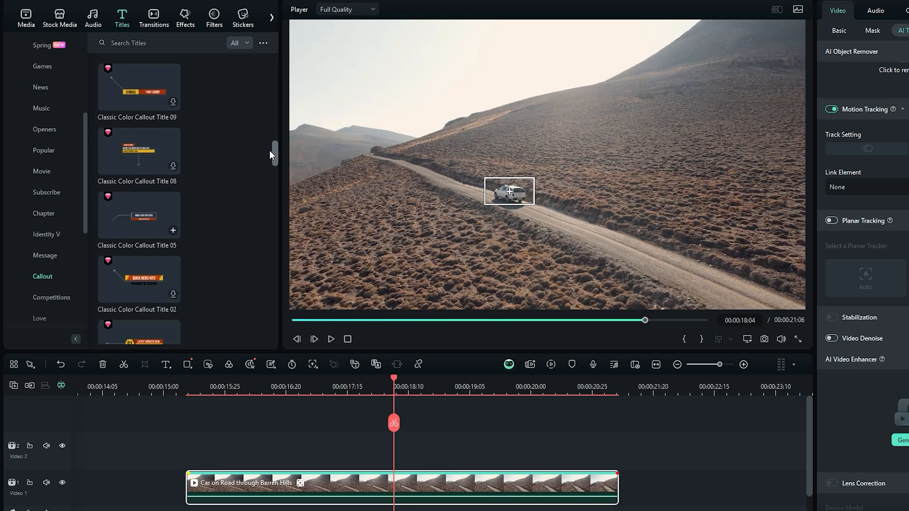
pyautogui.moveTo(139, 215); pyautogui.dragTo(187, 463)
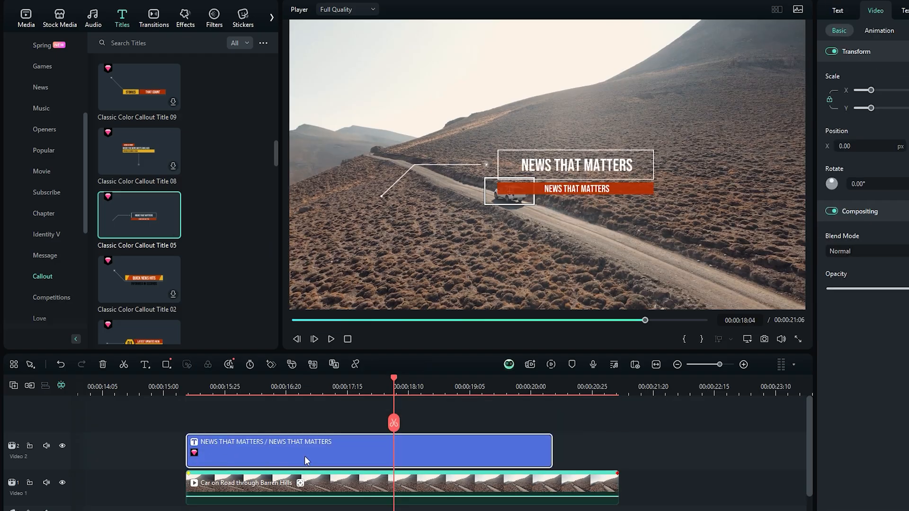
pyautogui.moveTo(552, 453); pyautogui.dragTo(613, 453)
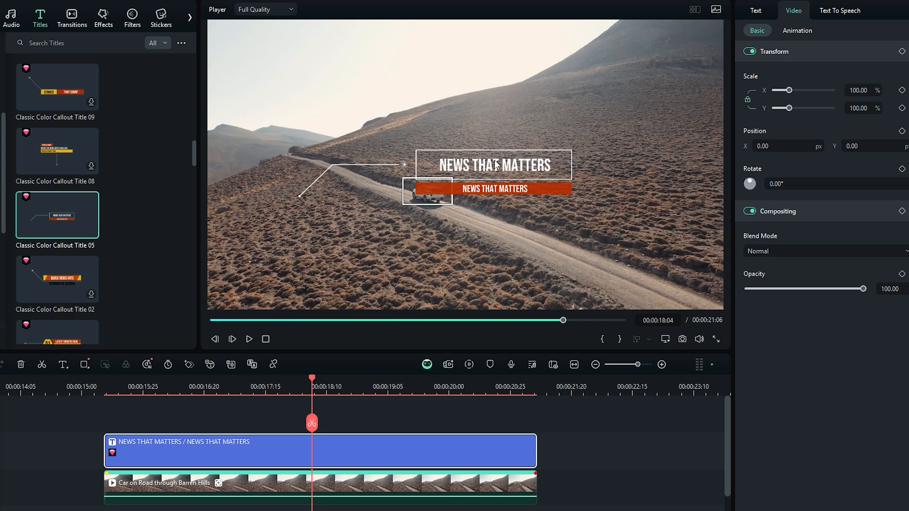
# Change the callout's heading to "Real-Time Tracking" and its subheading to "Watch the Car Accelerate!"
pyautogui.click(444, 169)
pyautogui.doubleClick(443, 165)
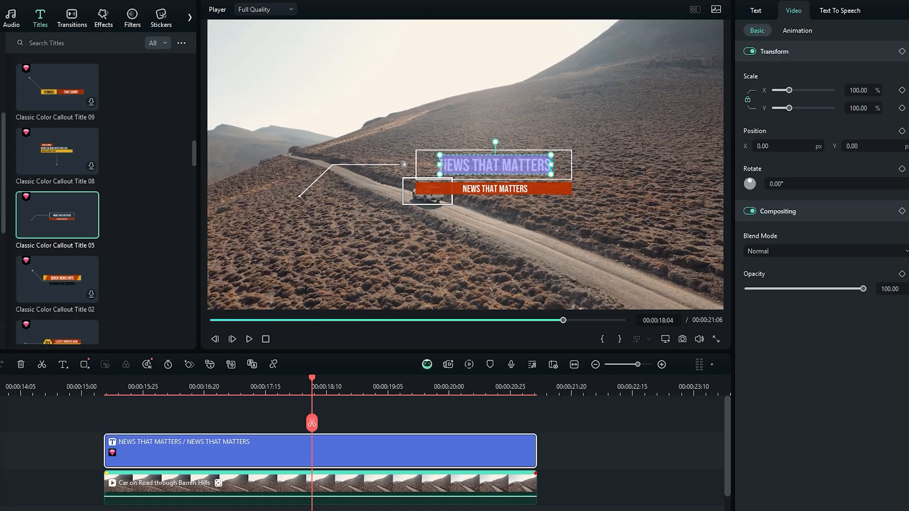
pyautogui.write('Real-Time Tracking')
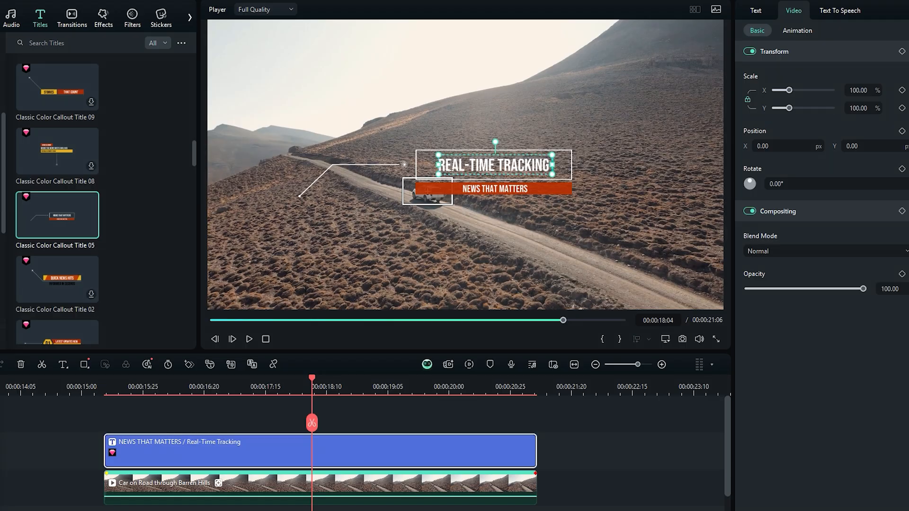
pyautogui.doubleClick(483, 189)
pyautogui.write('Watch the Car Accelerate!')
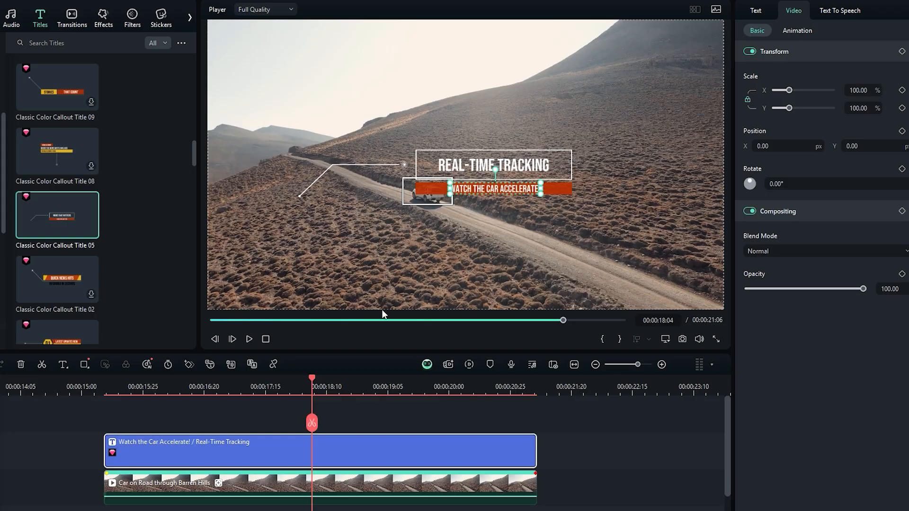
pyautogui.click(335, 418)
# Link the Classic Color Callout title to the car clip's motion tracking data
pyautogui.moveTo(312, 423)
pyautogui.mouseDown()
pyautogui.moveTo(177, 417)
pyautogui.moveTo(300, 414)
pyautogui.mouseUp()
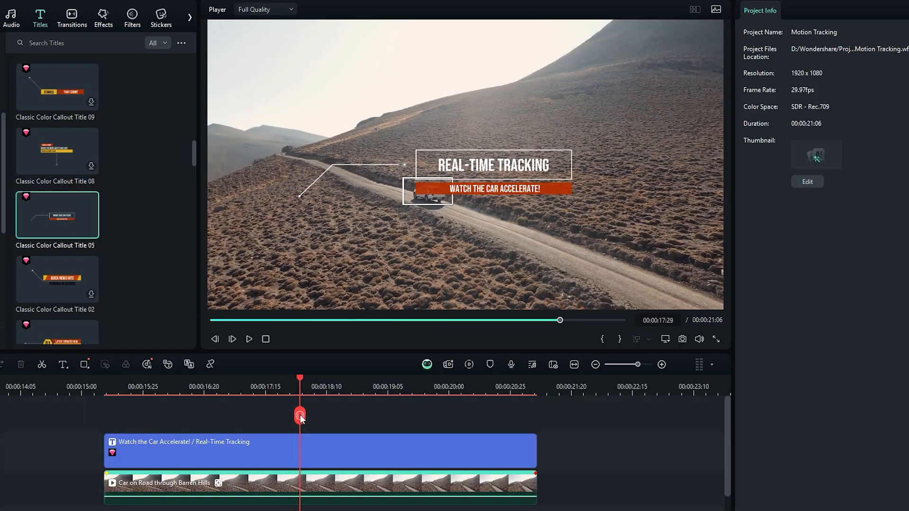
pyautogui.click(303, 483)
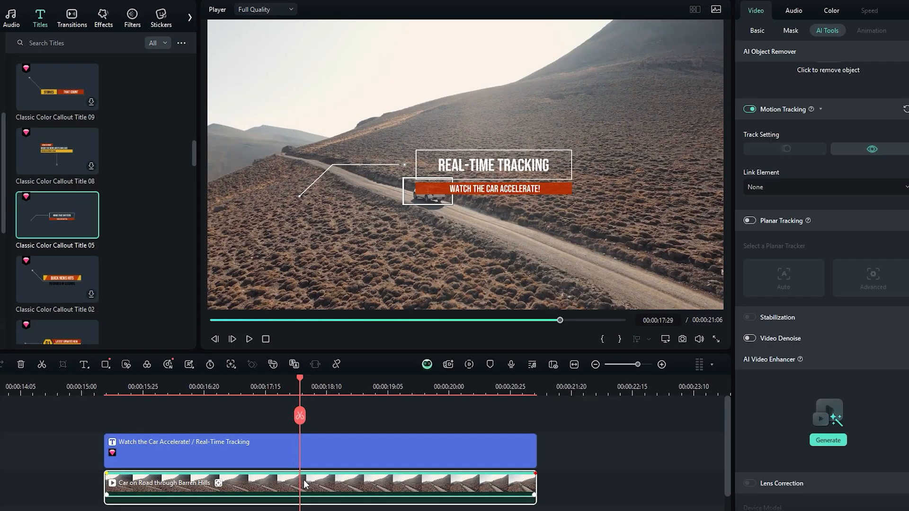
pyautogui.click(776, 182)
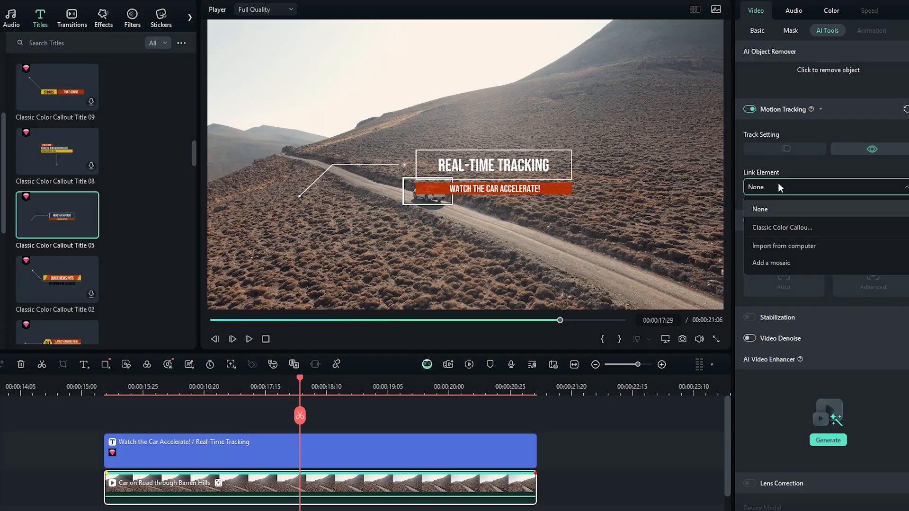
pyautogui.click(774, 226)
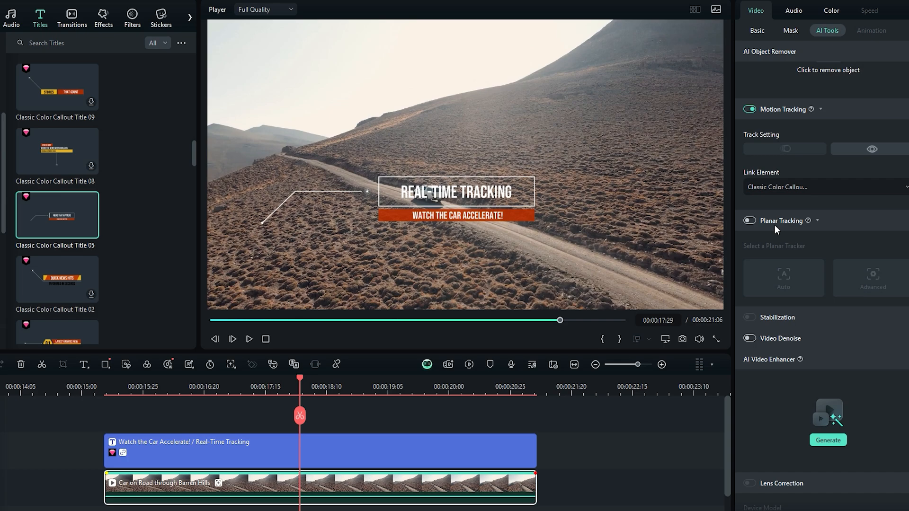
pyautogui.moveTo(300, 416); pyautogui.dragTo(297, 438)
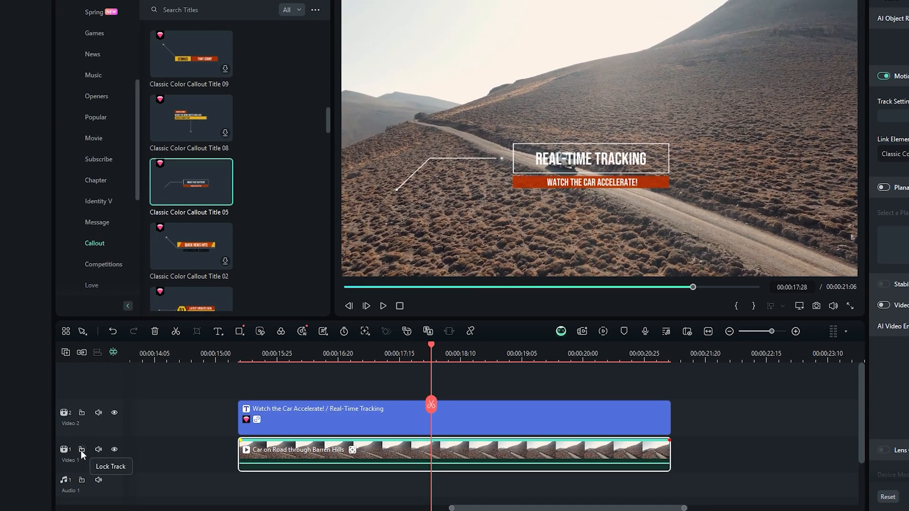
# Lock the Video 1 track, and shrink the whole callout title and reposition it beside the tracked car
pyautogui.click(82, 450)
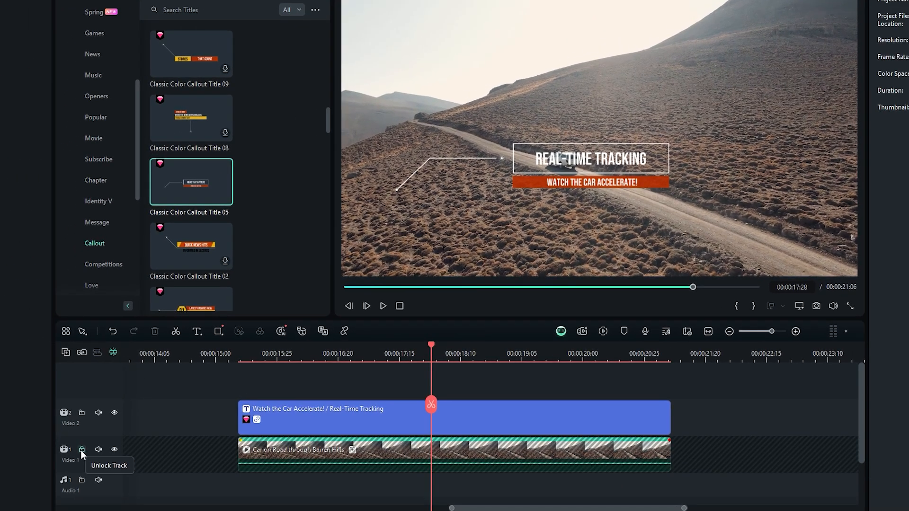
pyautogui.click(413, 417)
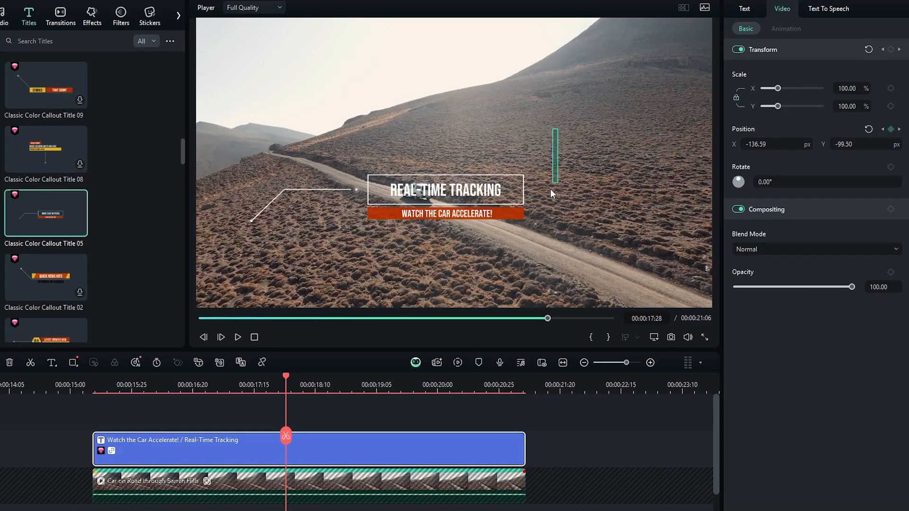
pyautogui.moveTo(551, 193); pyautogui.dragTo(207, 279)
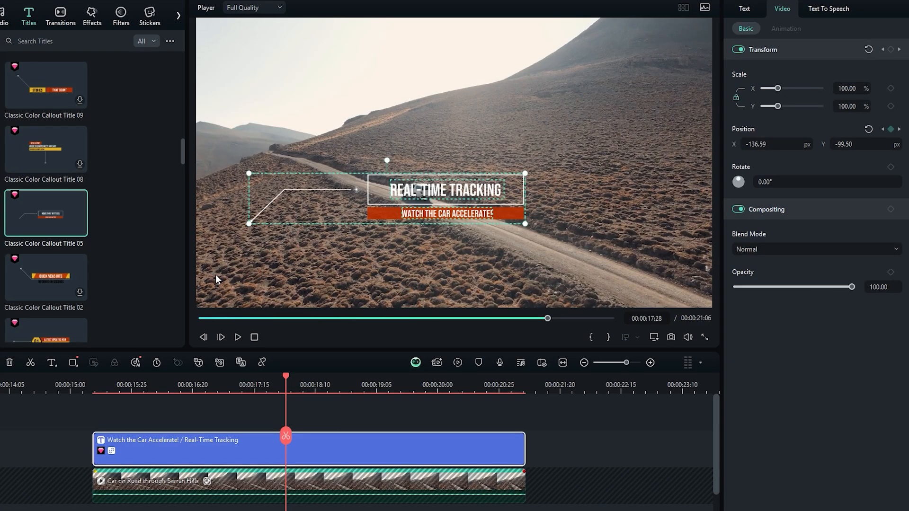
pyautogui.moveTo(524, 173); pyautogui.dragTo(375, 213)
pyautogui.moveTo(302, 217); pyautogui.dragTo(456, 177)
pyautogui.moveTo(543, 157); pyautogui.dragTo(508, 158)
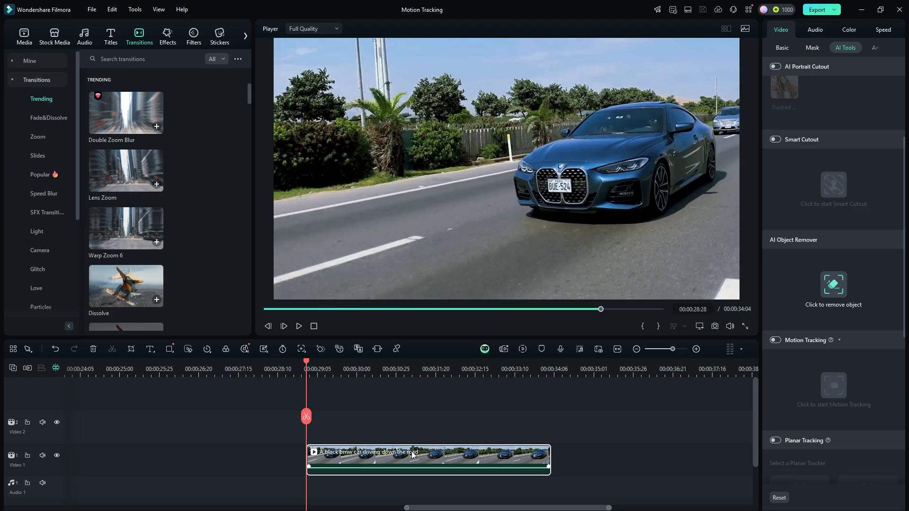
# Turn on Motion Tracking for the BMW clip and fit the tracking box tightly around the car's licence plate
pyautogui.click(775, 340)
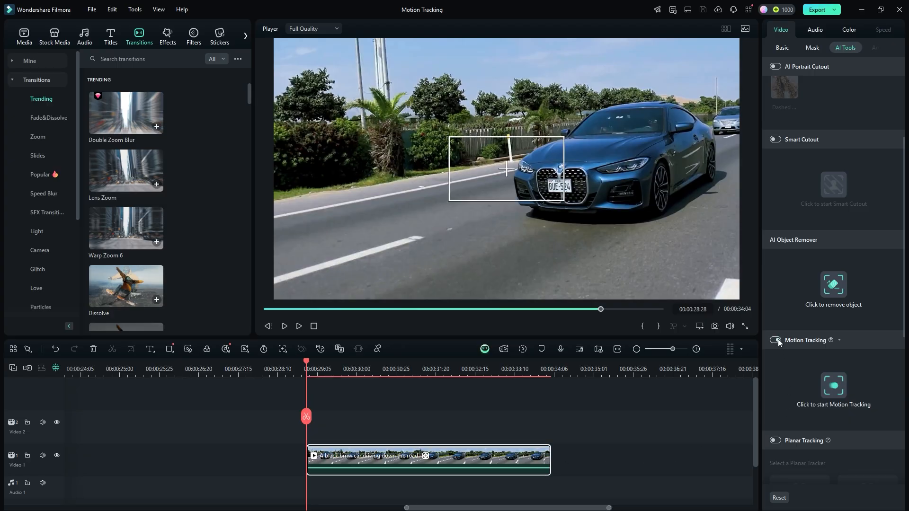
pyautogui.scroll(3, 647, 246)
pyautogui.moveTo(380, 164); pyautogui.dragTo(484, 189)
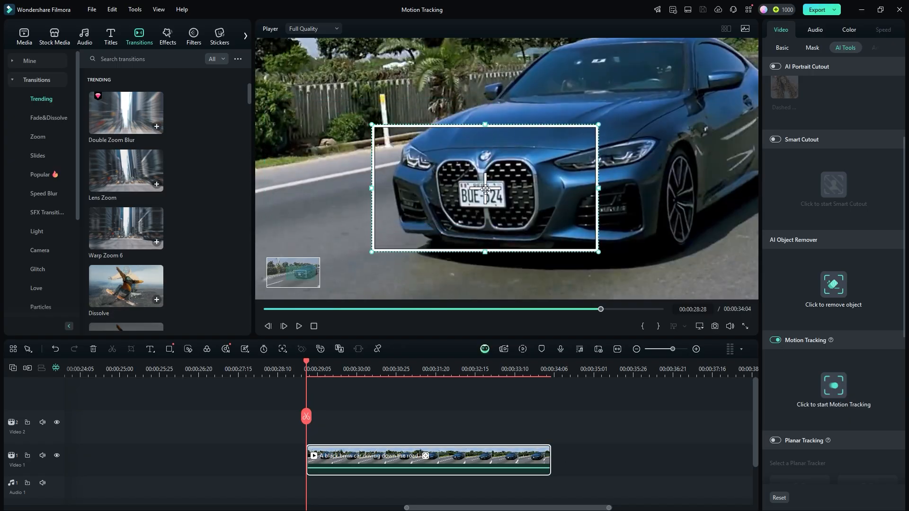
pyautogui.moveTo(371, 251); pyautogui.dragTo(498, 182)
pyautogui.moveTo(548, 154); pyautogui.dragTo(515, 194)
pyautogui.moveTo(434, 194); pyautogui.dragTo(453, 193)
pyautogui.moveTo(484, 223); pyautogui.dragTo(484, 211)
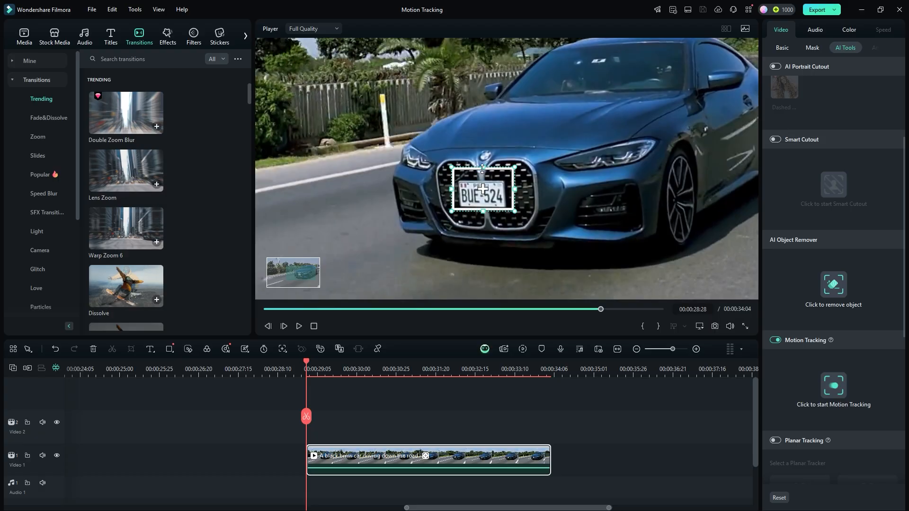
pyautogui.moveTo(484, 167); pyautogui.dragTo(483, 177)
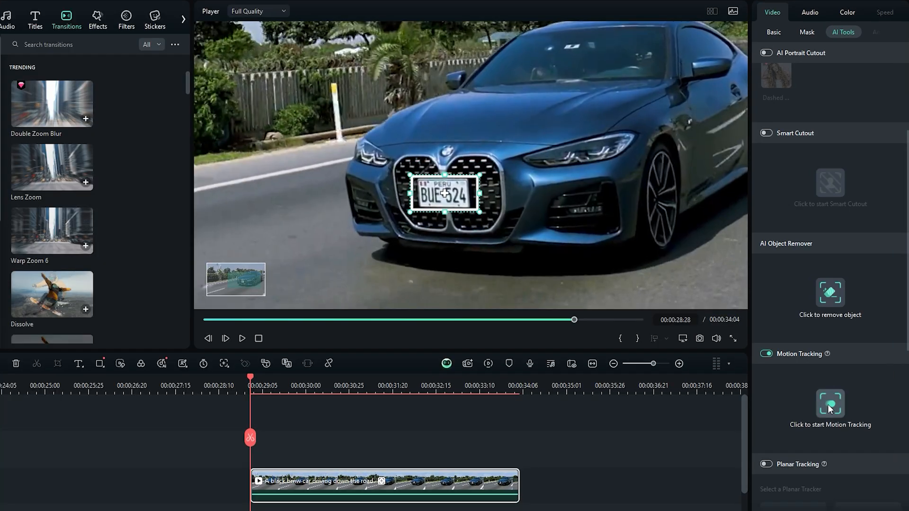
# Run the motion tracking analysis on the licence plate, accept the visibility notice and play back the clip
pyautogui.click(828, 404)
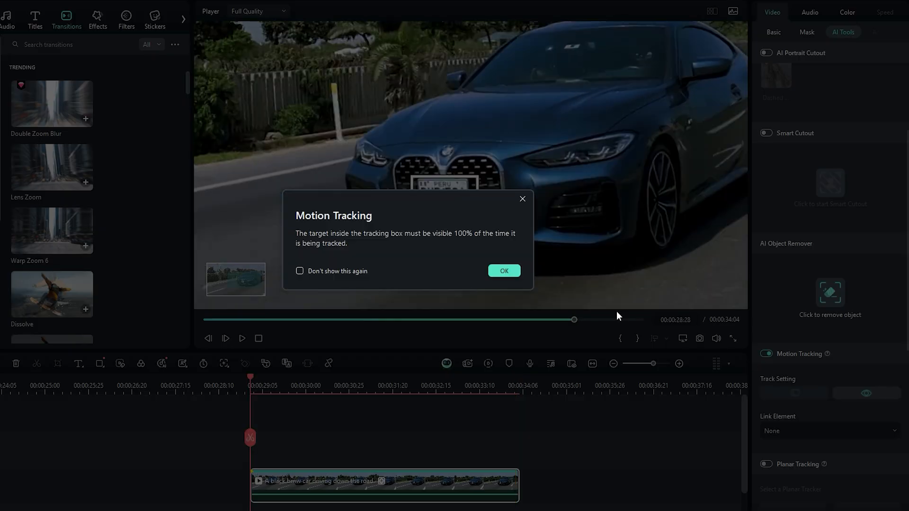
pyautogui.click(504, 270)
pyautogui.press('space')
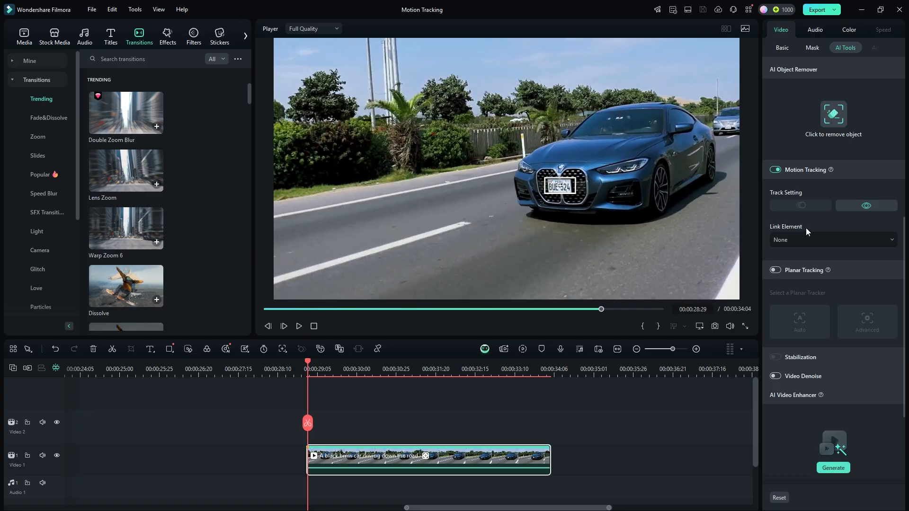
# Add a mosaic as the tracker's linked element and shrink it to cover only the licence plate
pyautogui.click(824, 239)
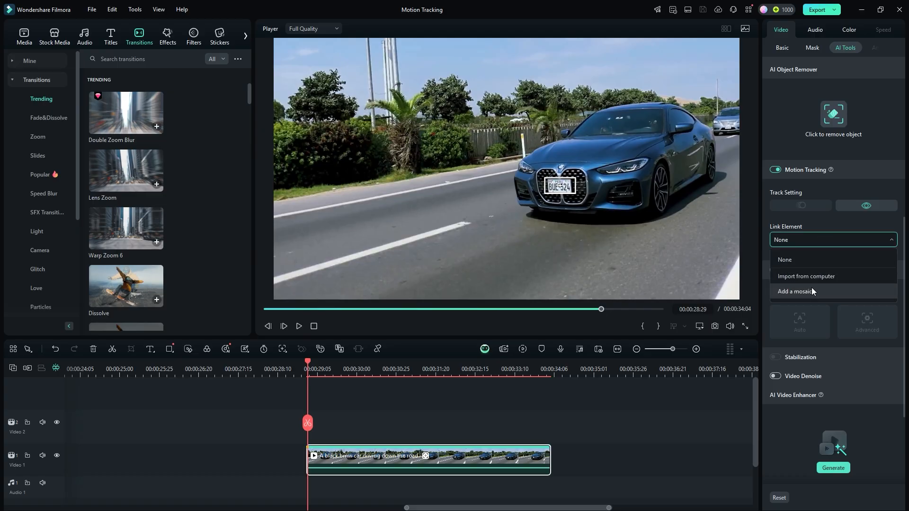
pyautogui.click(797, 291)
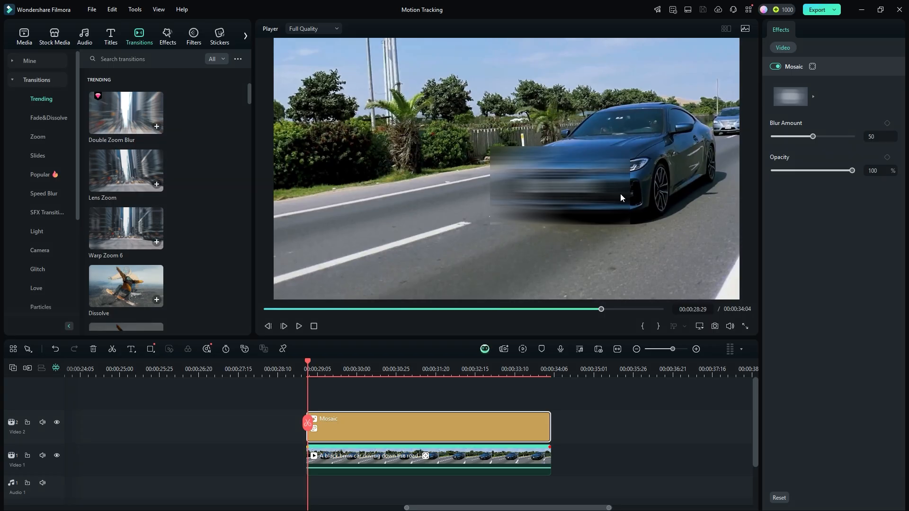
pyautogui.click(593, 180)
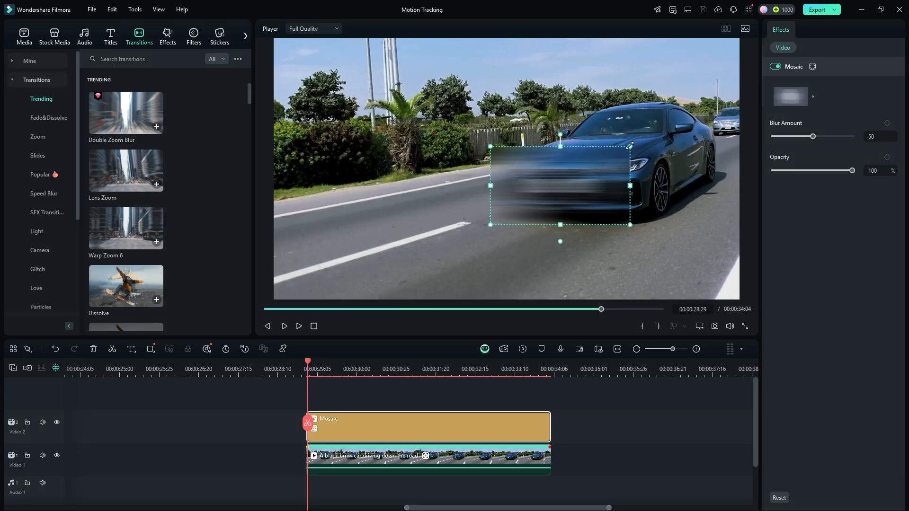
pyautogui.moveTo(629, 146); pyautogui.dragTo(573, 179)
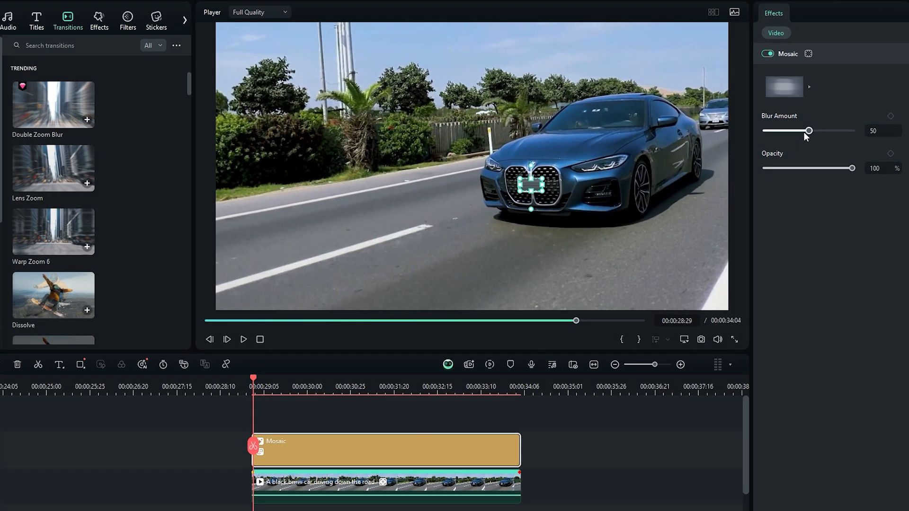
# Set the mosaic's blur amount to 7 and its opacity to 80%
pyautogui.moveTo(804, 133); pyautogui.dragTo(767, 135)
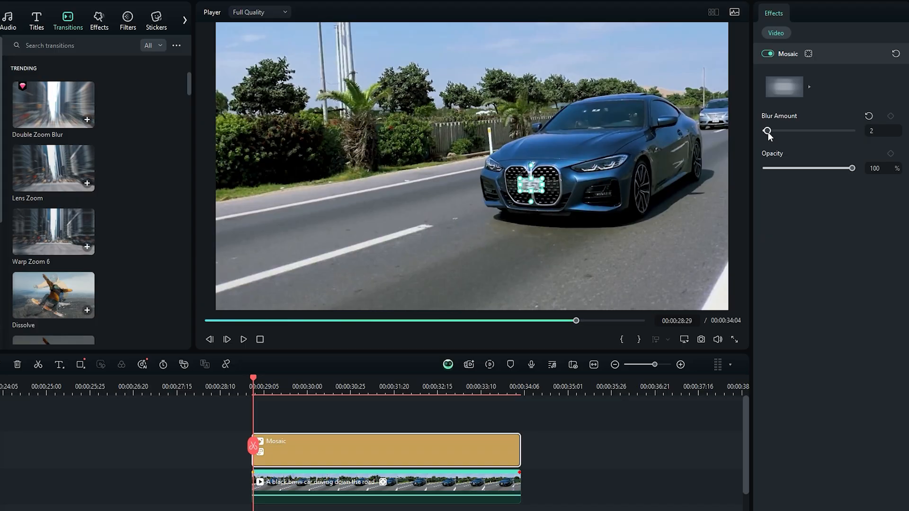
pyautogui.moveTo(852, 169)
pyautogui.mouseDown()
pyautogui.moveTo(823, 169)
pyautogui.moveTo(834, 168)
pyautogui.mouseUp()
pyautogui.moveTo(766, 134); pyautogui.dragTo(771, 133)
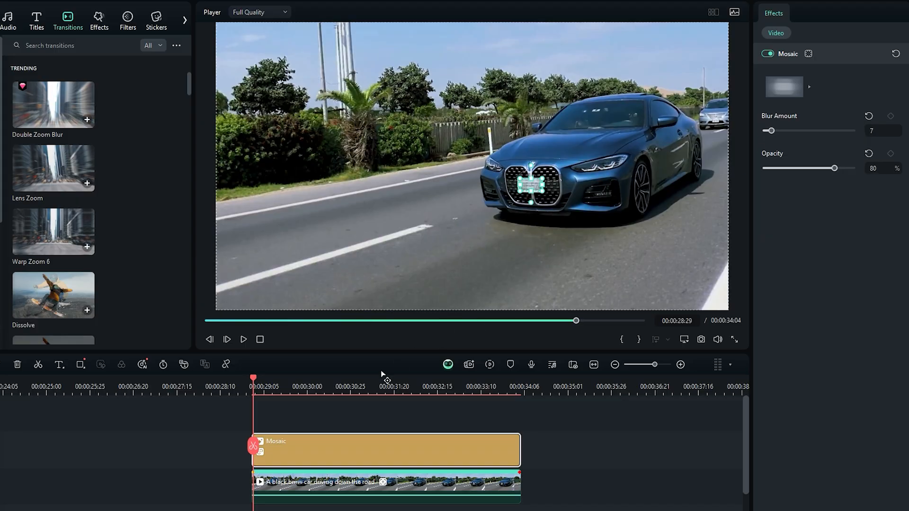